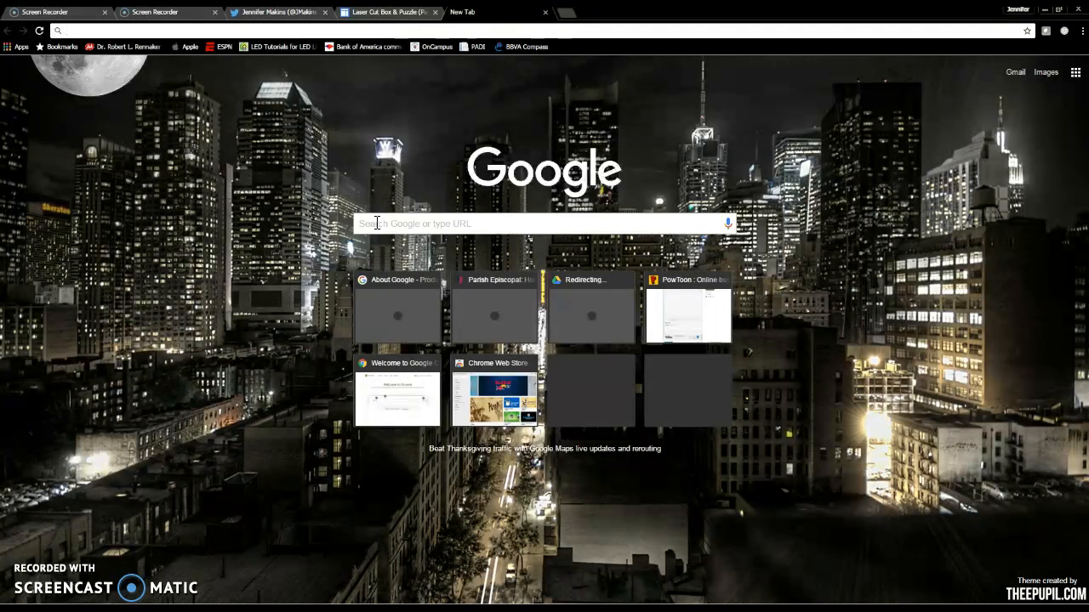
# Step: Search Google for "Maker case" and open the MakerCase laser cut case design website from the results
pyautogui.click(377, 223)
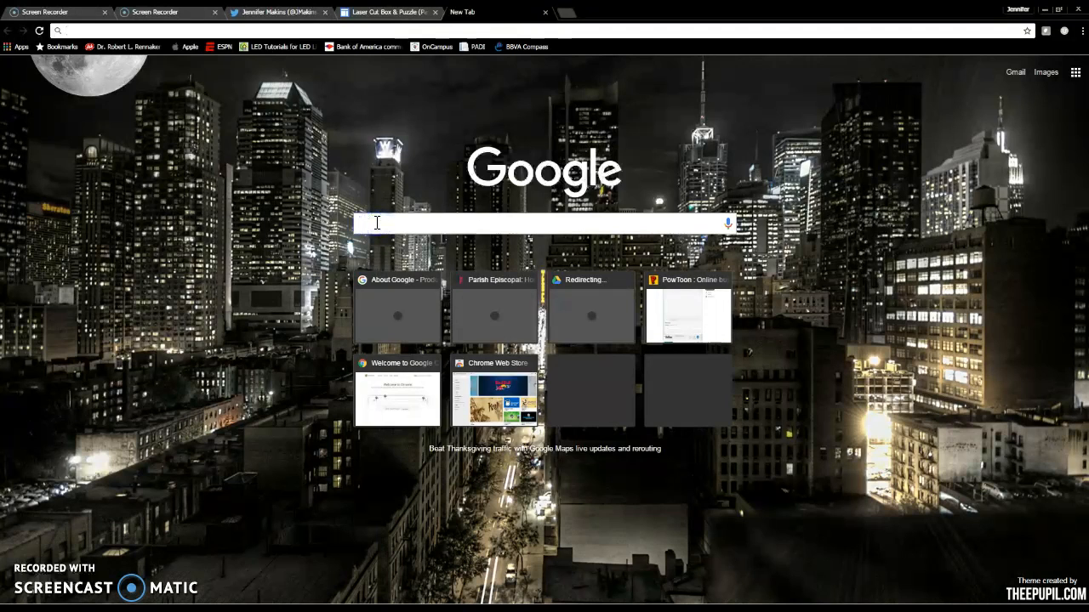
pyautogui.write('Ma')
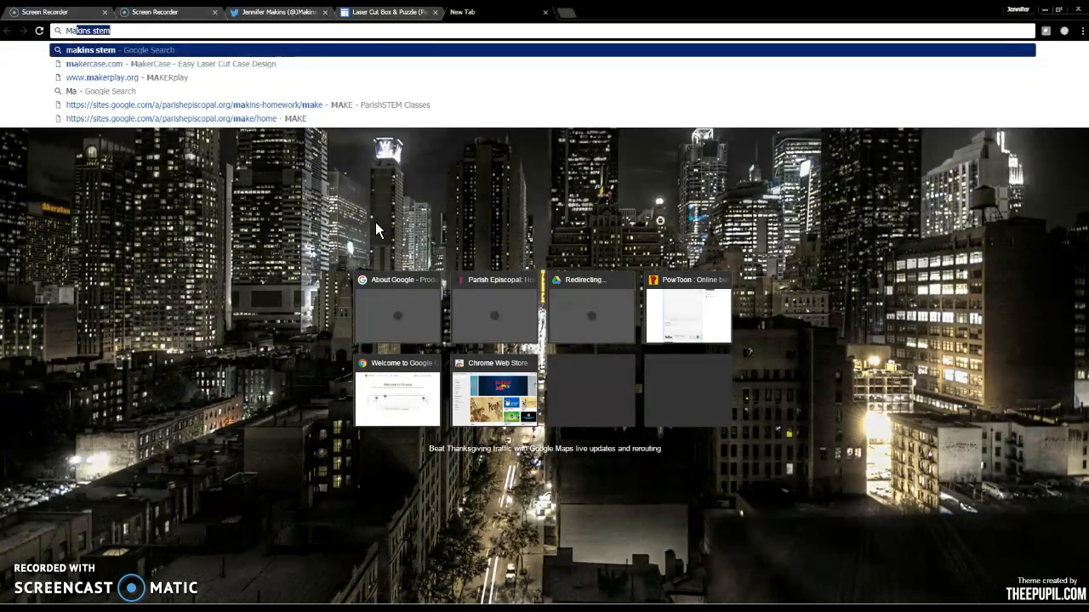
pyautogui.write('ker case')
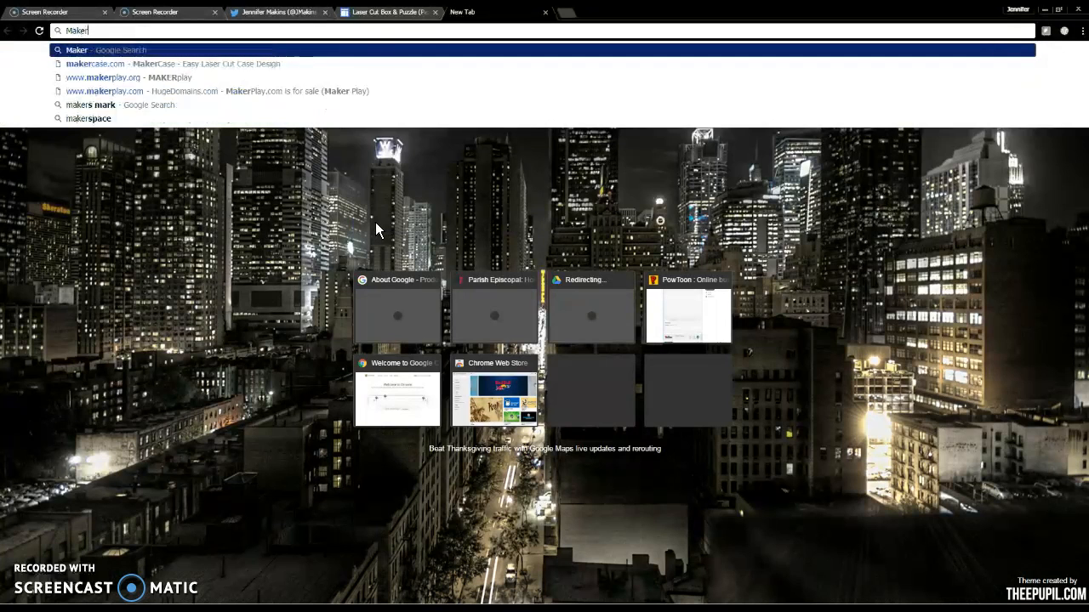
pyautogui.press('Return')
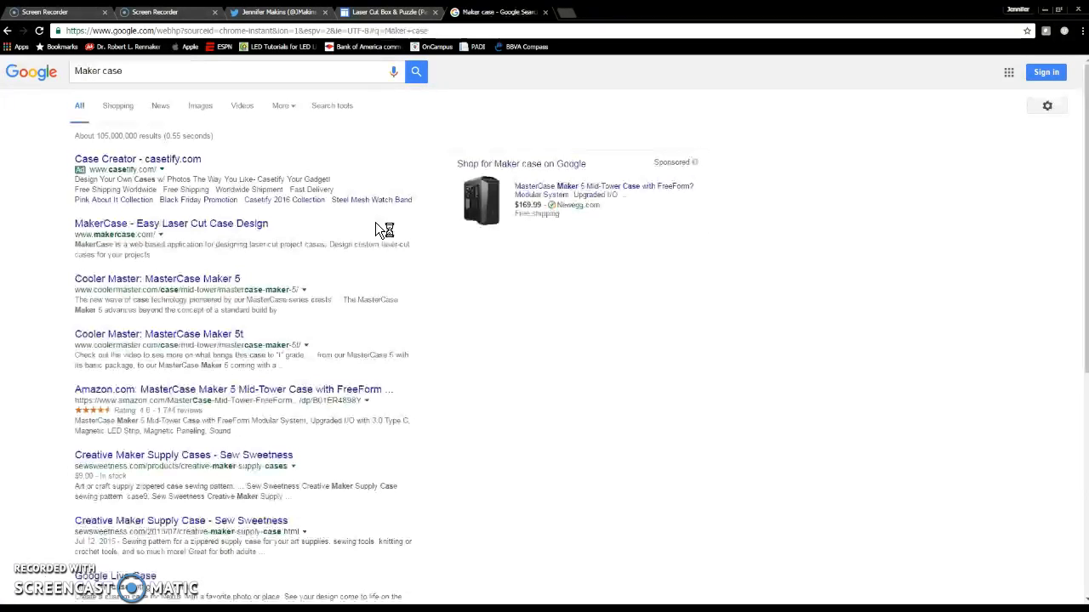
pyautogui.click(136, 224)
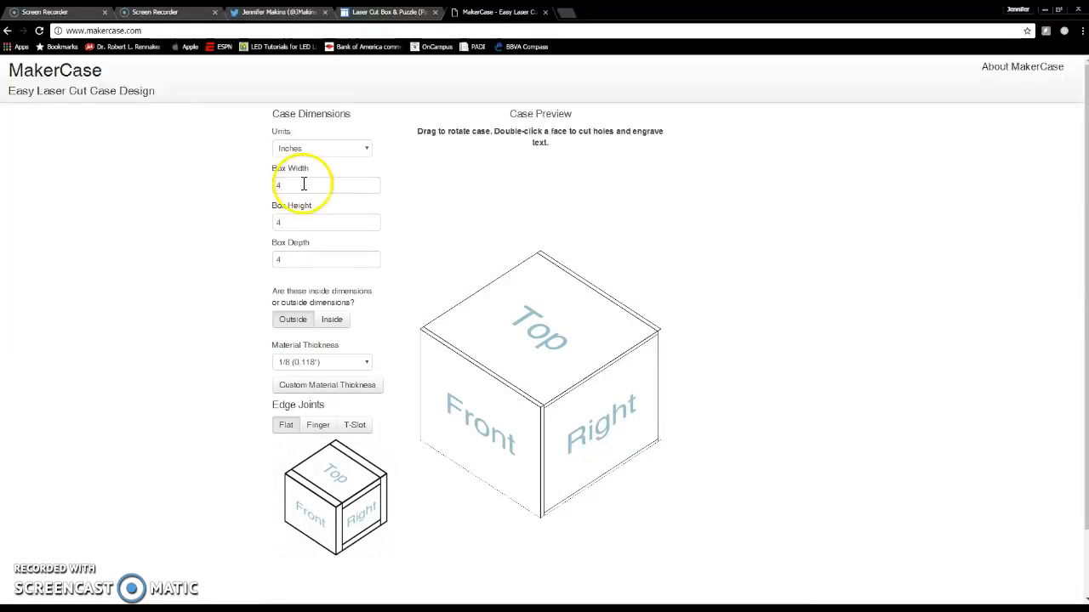
# Step: Set both the box width and the box depth to 7 inches
pyautogui.moveTo(284, 185); pyautogui.dragTo(255, 185)
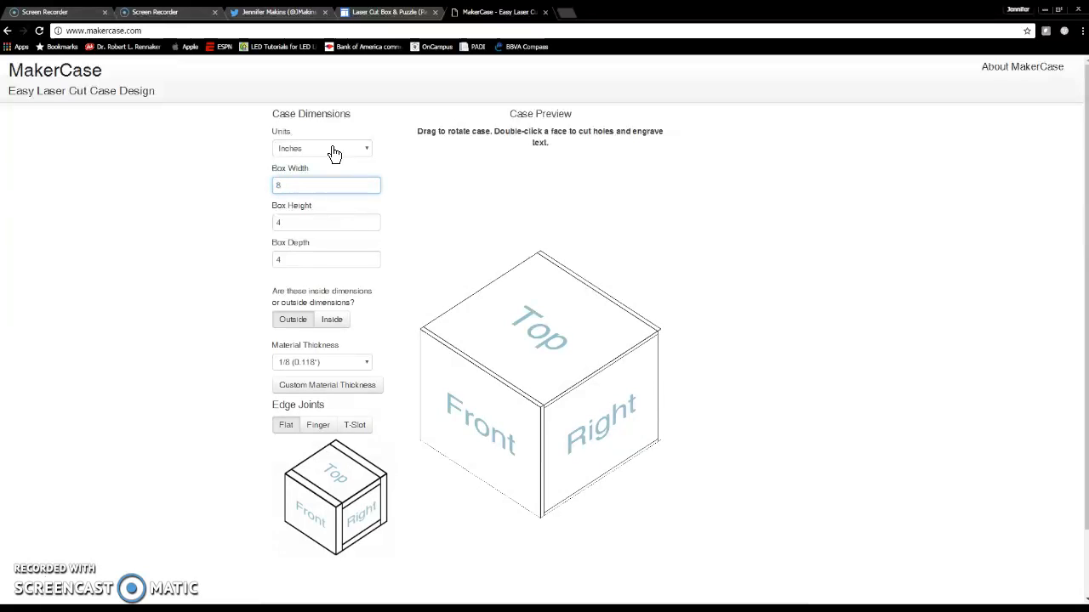
pyautogui.click(288, 260)
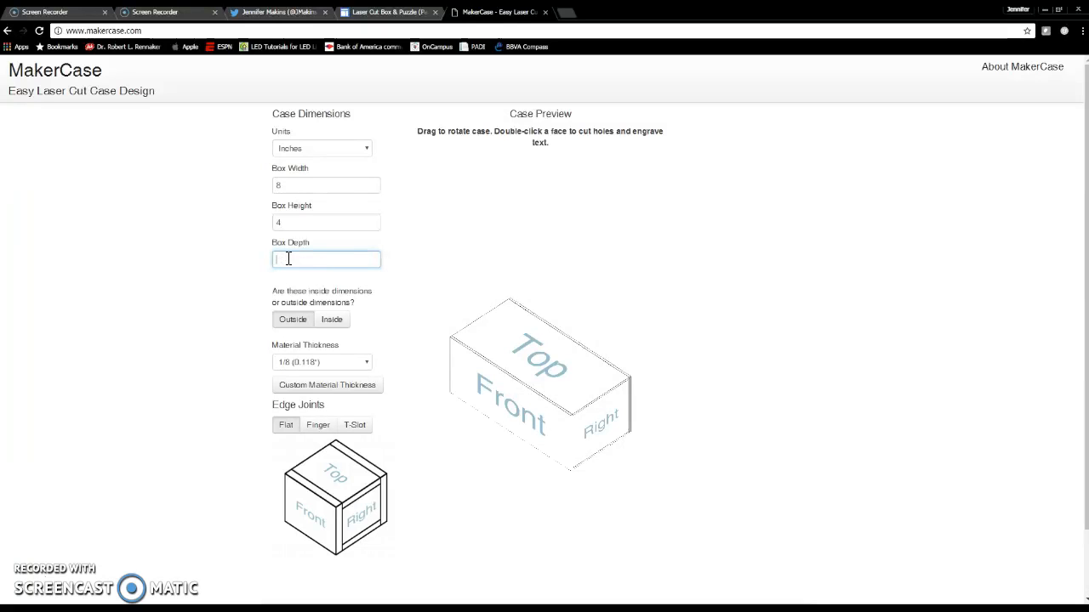
pyautogui.doubleClick(281, 184)
pyautogui.write('7')
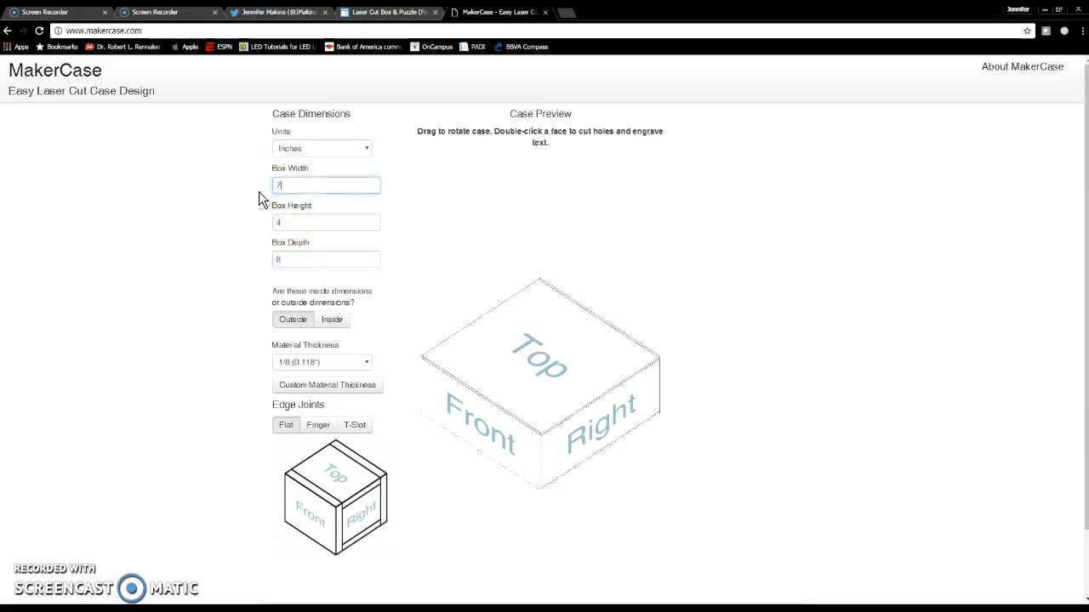
pyautogui.doubleClick(270, 261)
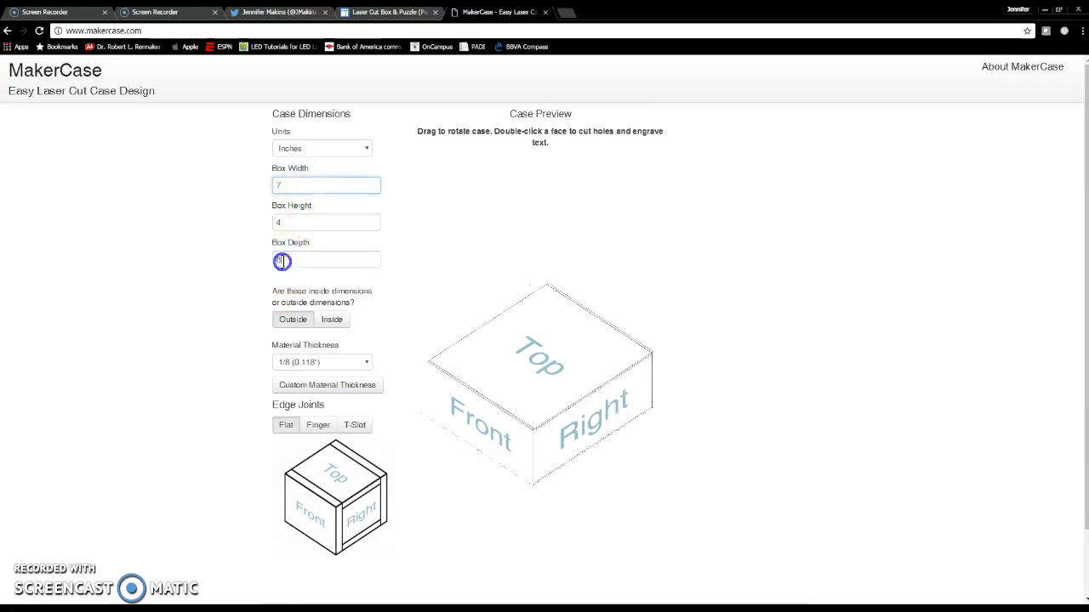
pyautogui.write('7')
# Step: Set the box height to 2.5 inches, keeping outside dimensions and inches as the unit
pyautogui.click(299, 219)
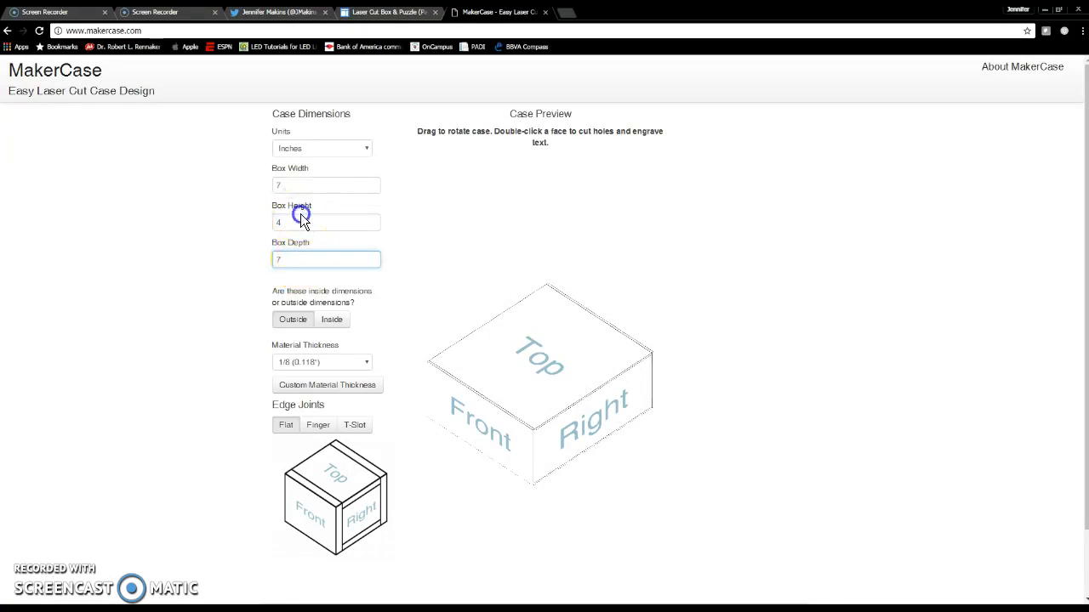
pyautogui.click(283, 223)
pyautogui.moveTo(283, 223); pyautogui.dragTo(359, 222)
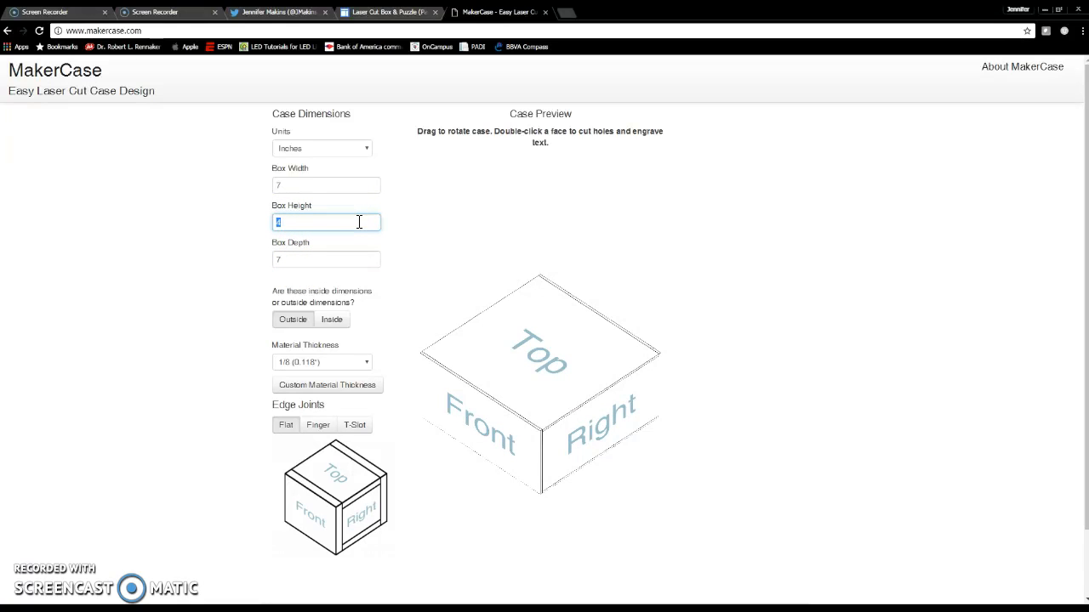
pyautogui.click(292, 319)
pyautogui.click(289, 225)
pyautogui.press('BackSpace')
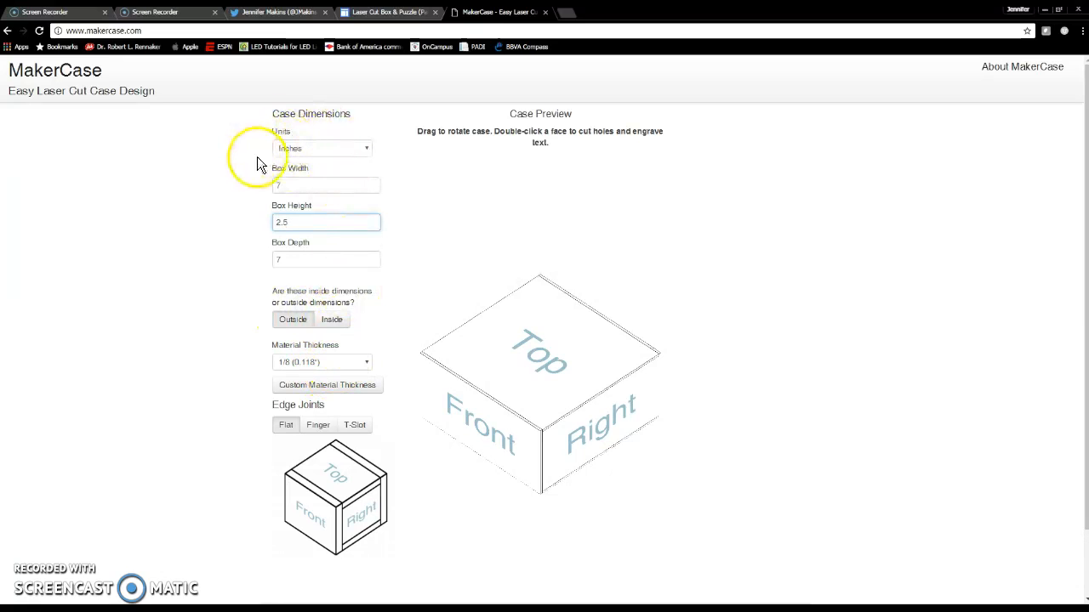
pyautogui.click(366, 154)
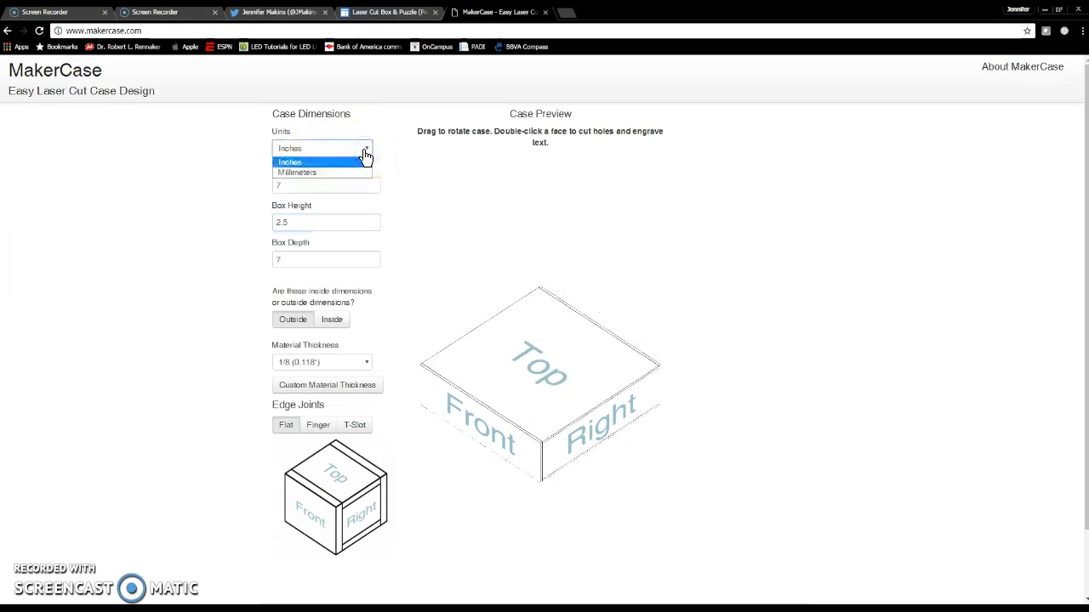
pyautogui.click(366, 154)
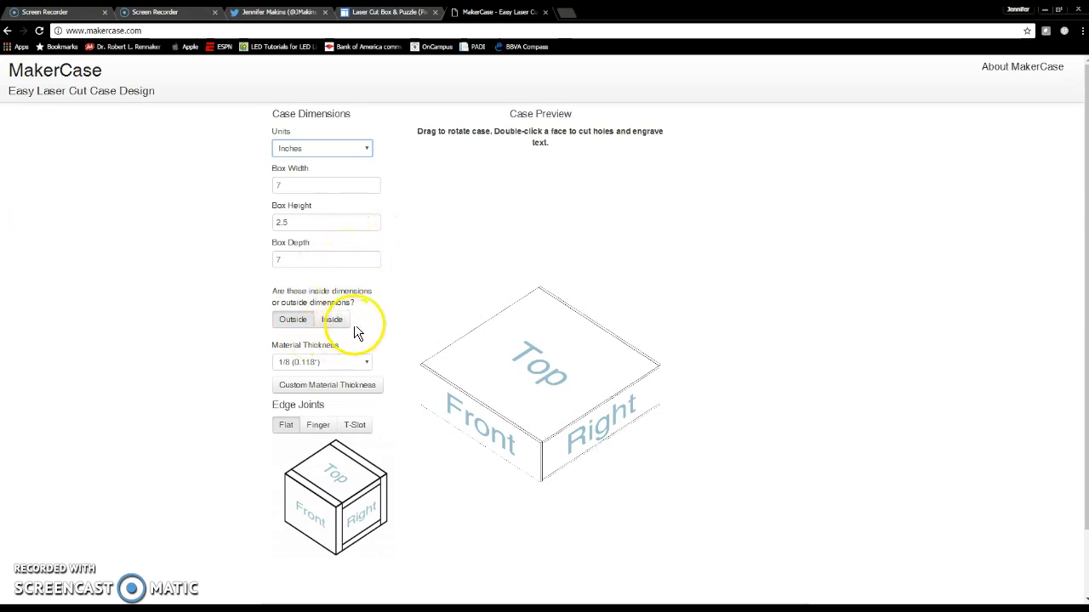
# Step: Set the material thickness to 1/4 (0.236") and choose finger edge joints for the box
pyautogui.click(348, 363)
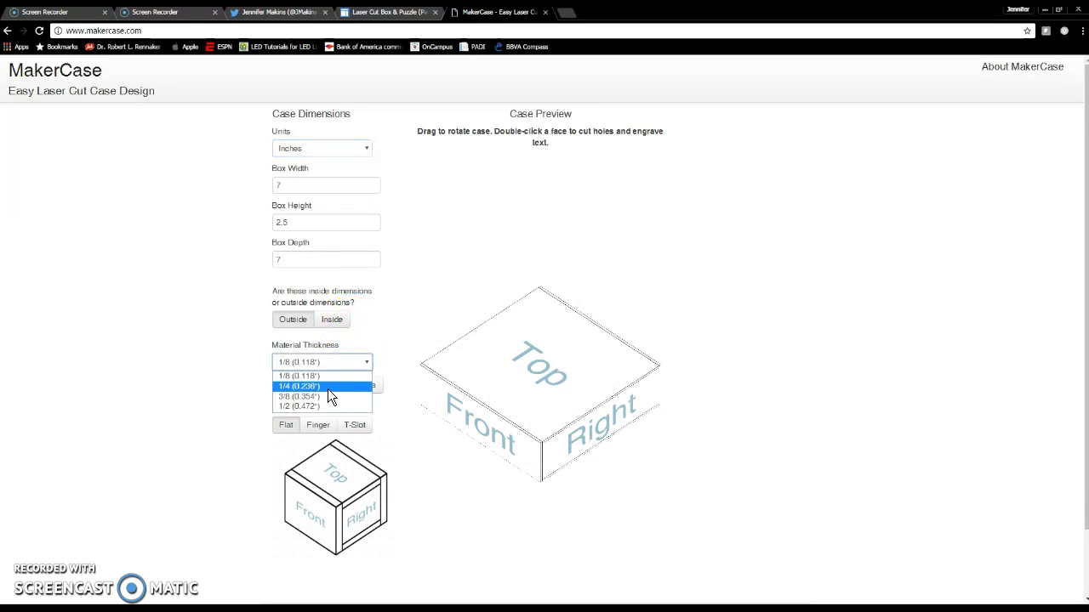
pyautogui.click(327, 386)
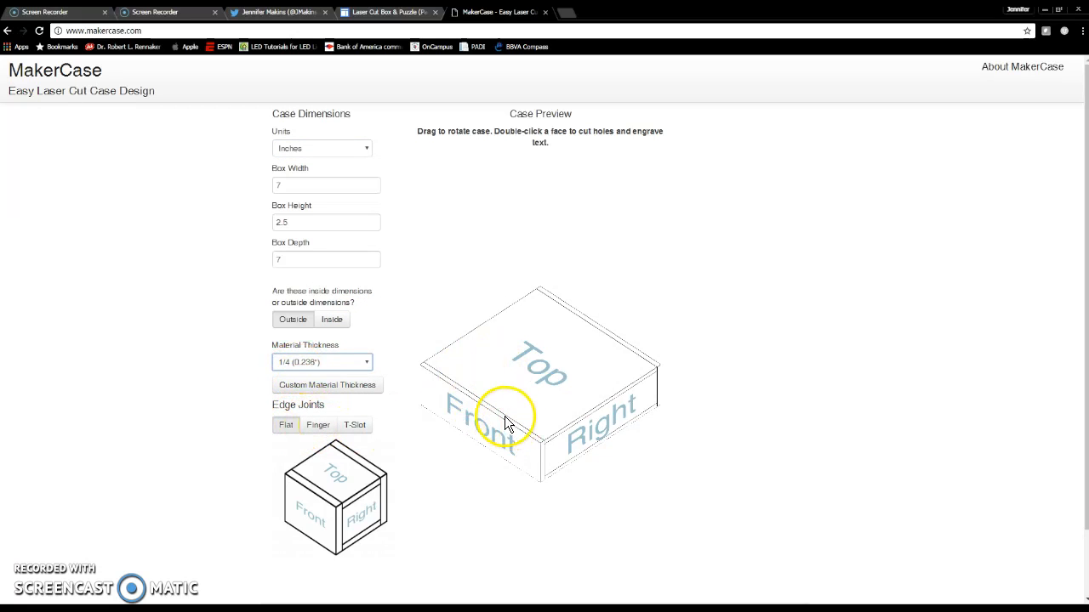
pyautogui.click(319, 425)
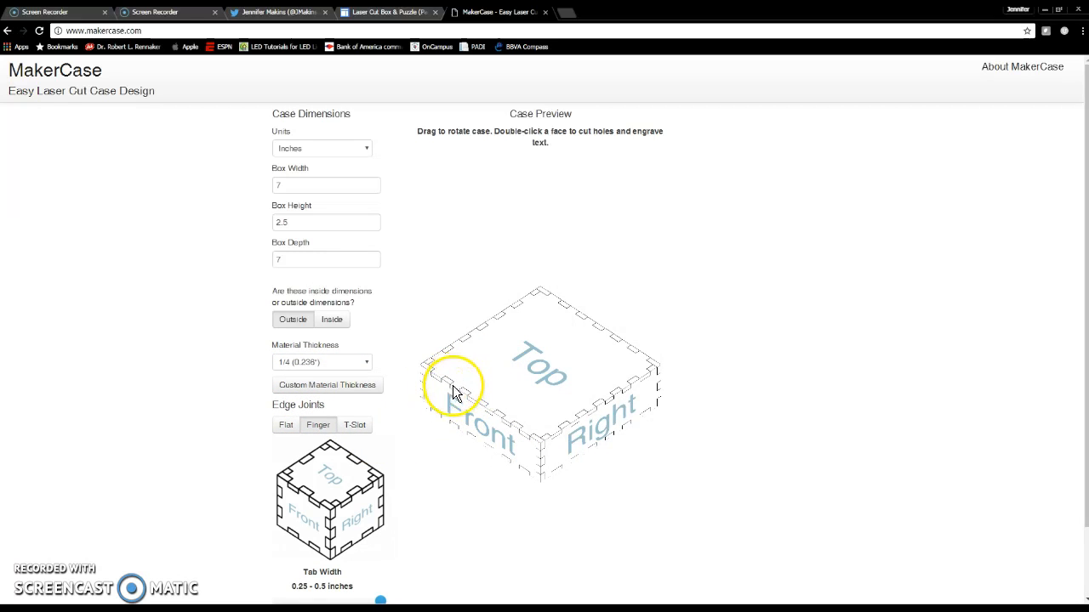
# Step: Generate the laser cutter case plans and set the vector cutting line stroke width to 0.03 inches
pyautogui.scroll(-2, 433, 451)
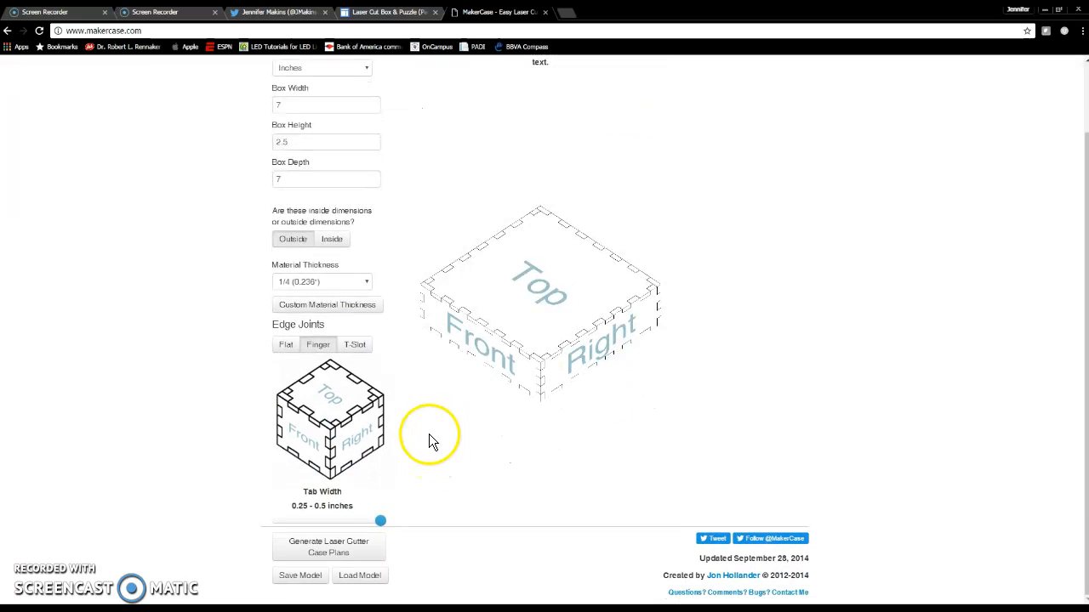
pyautogui.click(330, 554)
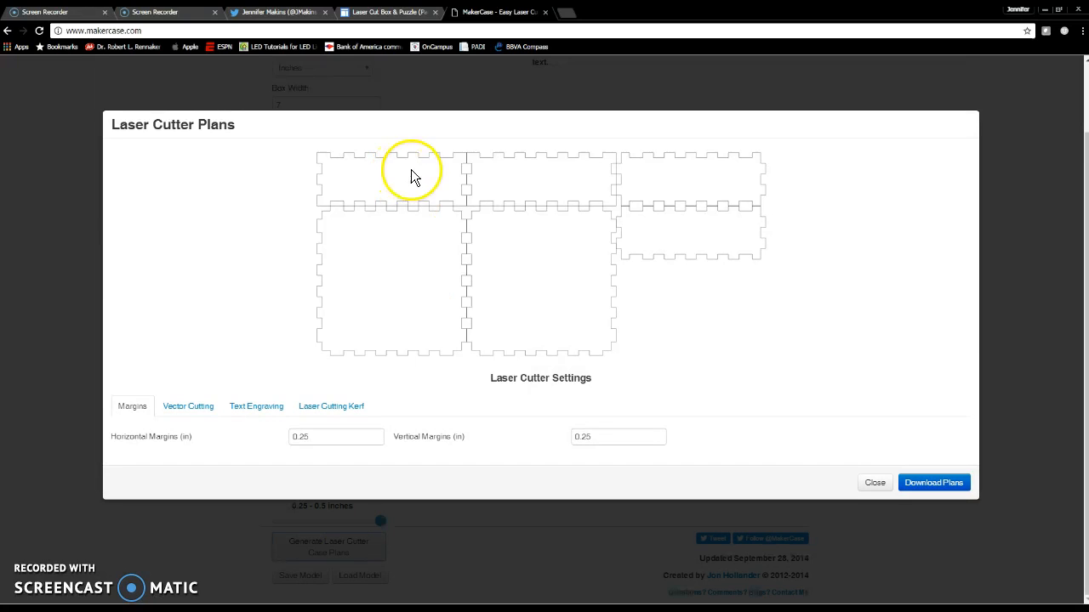
pyautogui.click(196, 412)
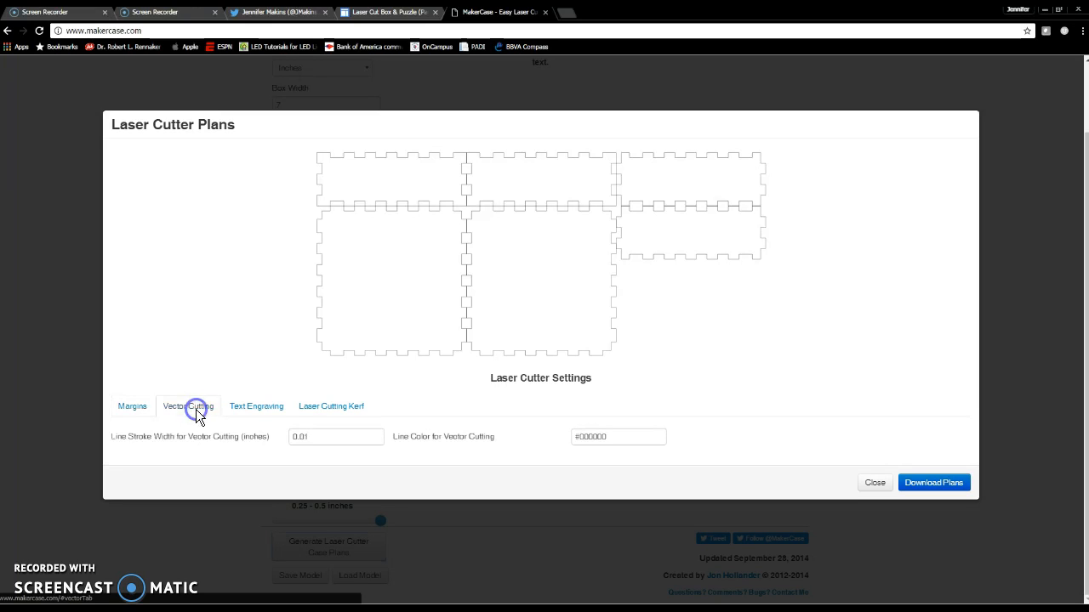
pyautogui.click(311, 437)
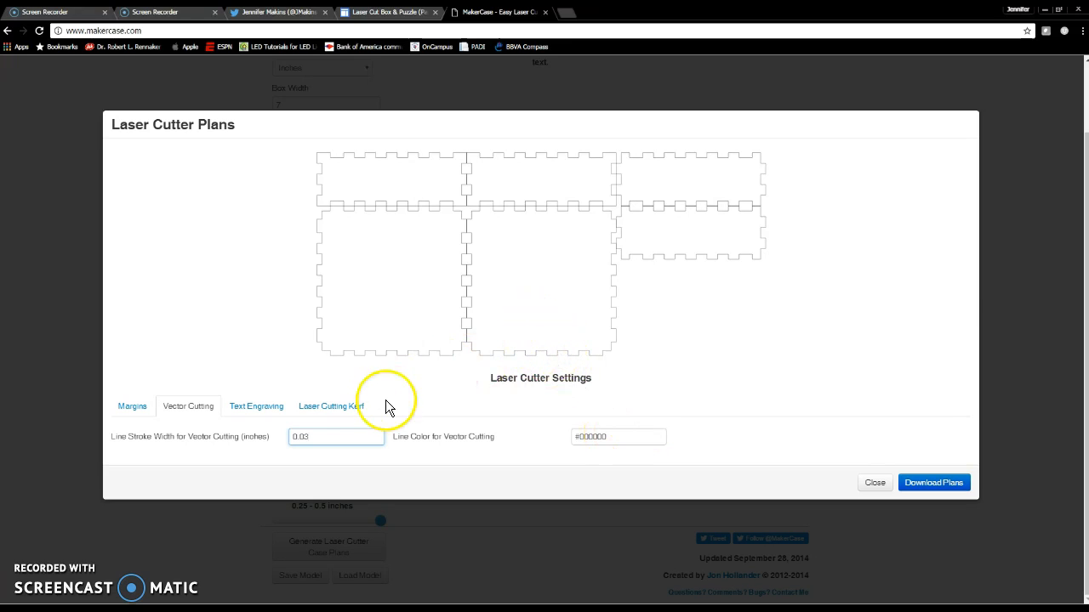
# Step: Download the plans into Documents > STEM > MAKE > Puzzle Project, replacing the existing file puzzle box plans.svg
pyautogui.click(934, 483)
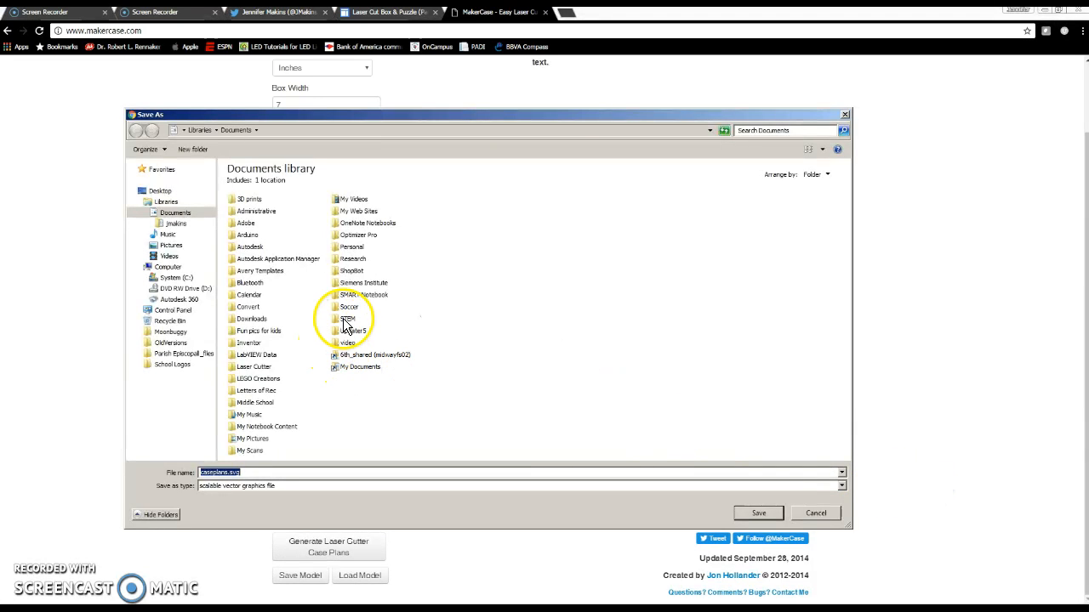
pyautogui.doubleClick(345, 319)
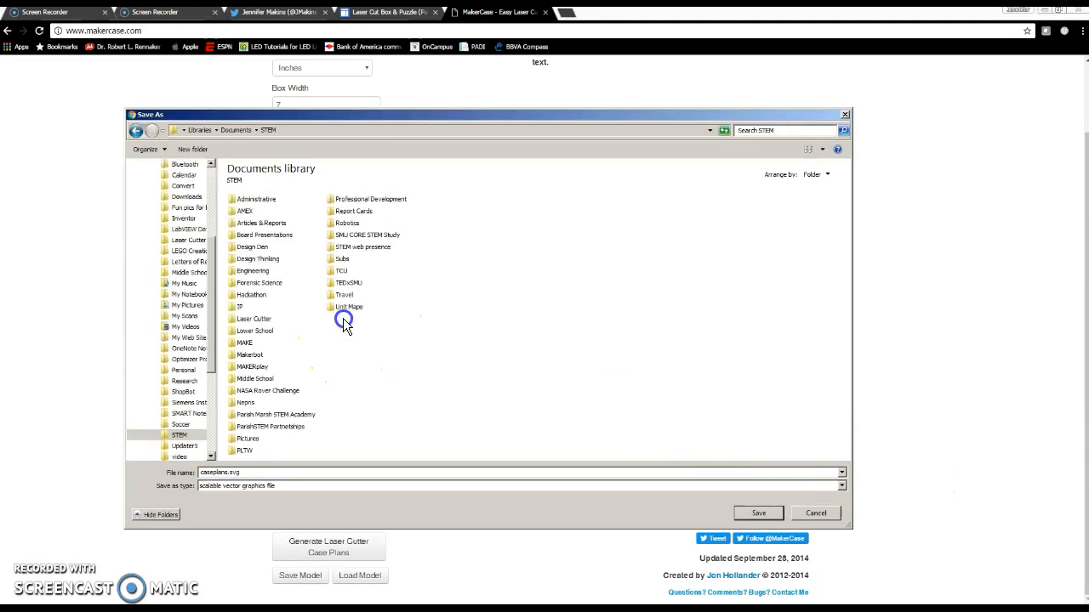
pyautogui.doubleClick(246, 345)
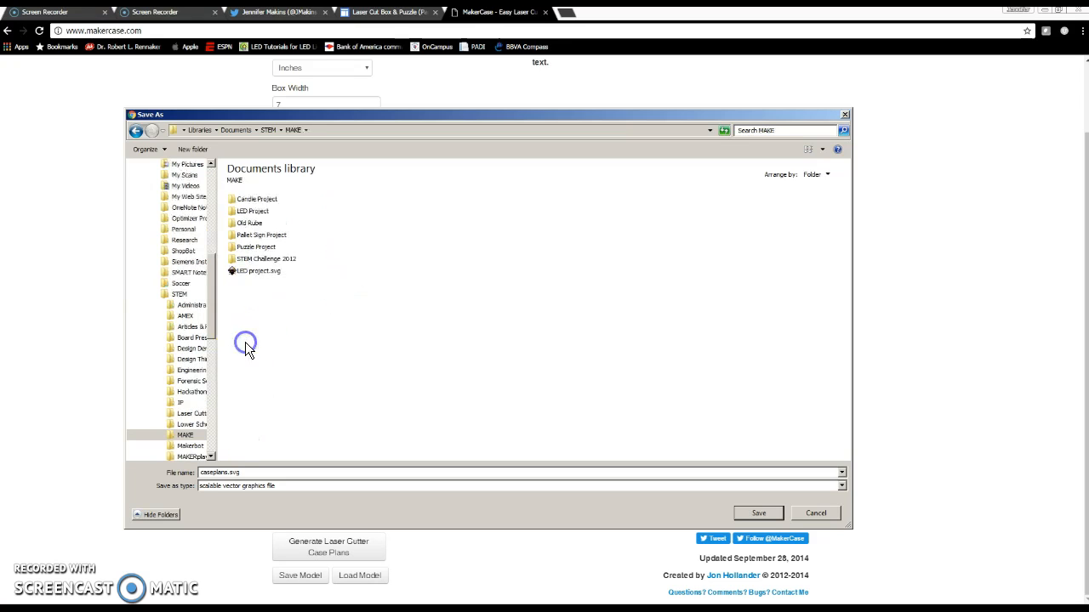
pyautogui.doubleClick(263, 247)
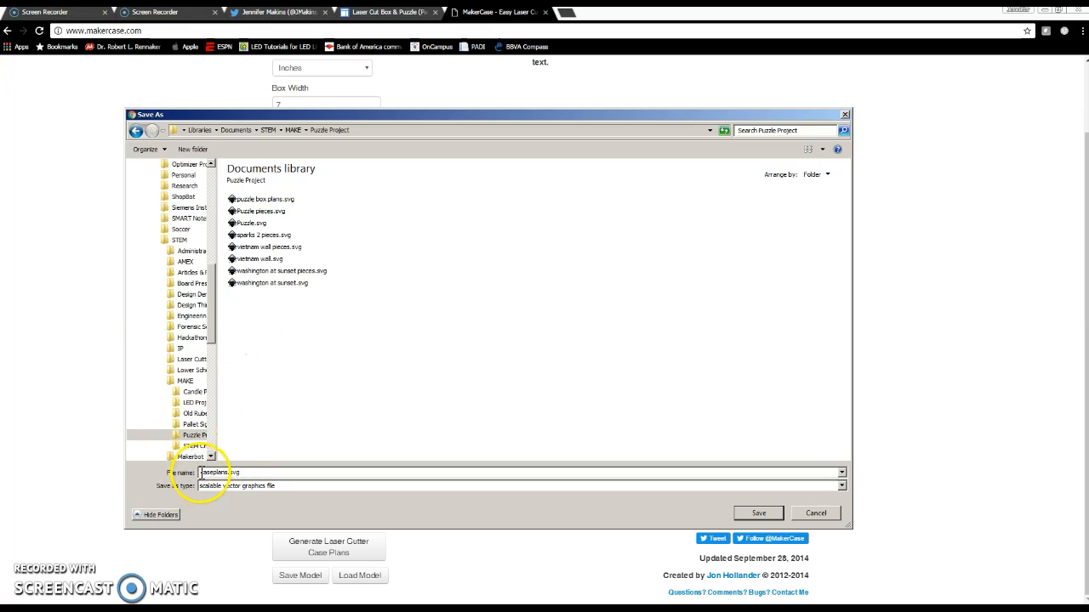
pyautogui.click(227, 471)
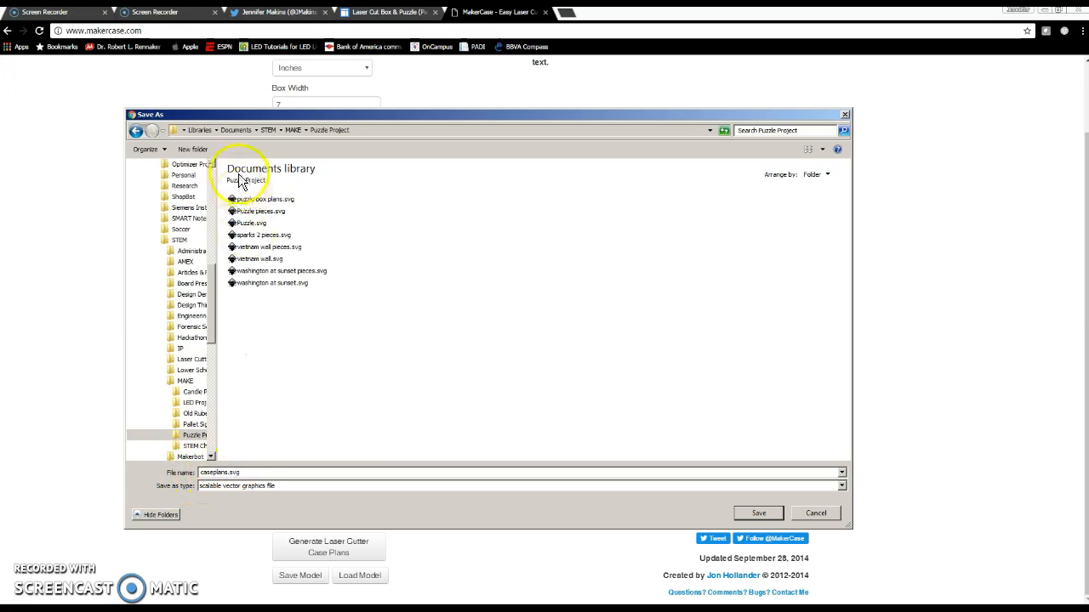
pyautogui.doubleClick(251, 200)
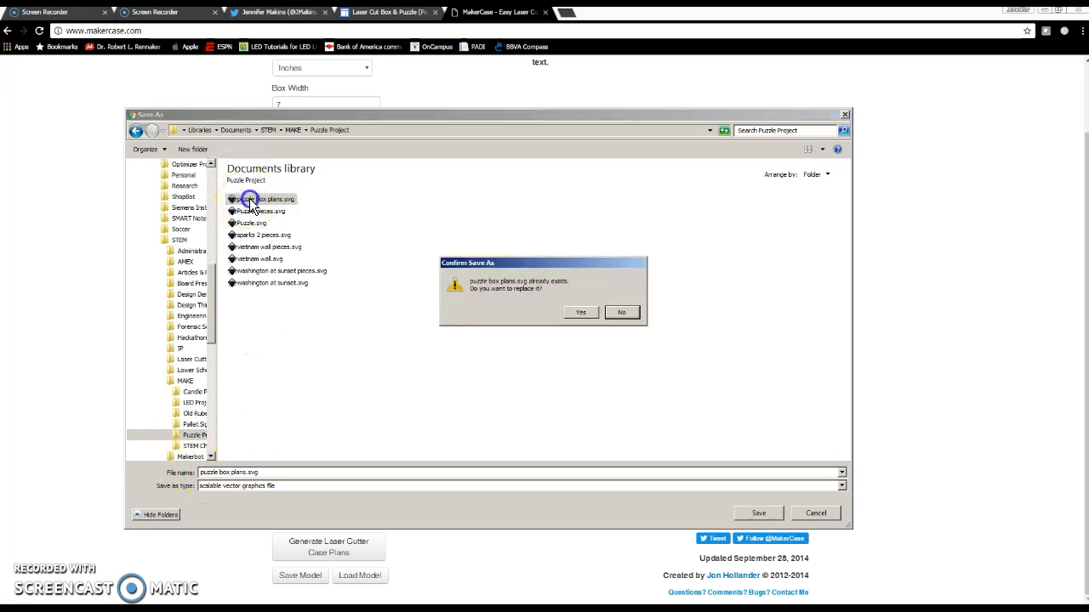
pyautogui.click(582, 313)
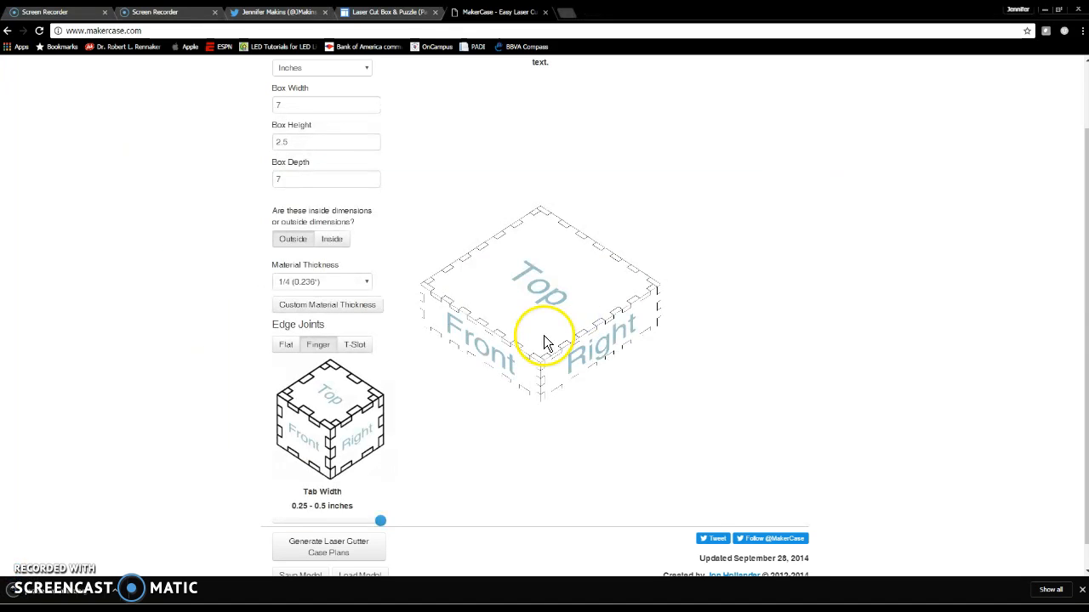
# Step: Open the downloaded puzzle box plans.svg in the browser and view the whole layout of box panels
pyautogui.click(59, 598)
pyautogui.scroll(-1, 466, 349)
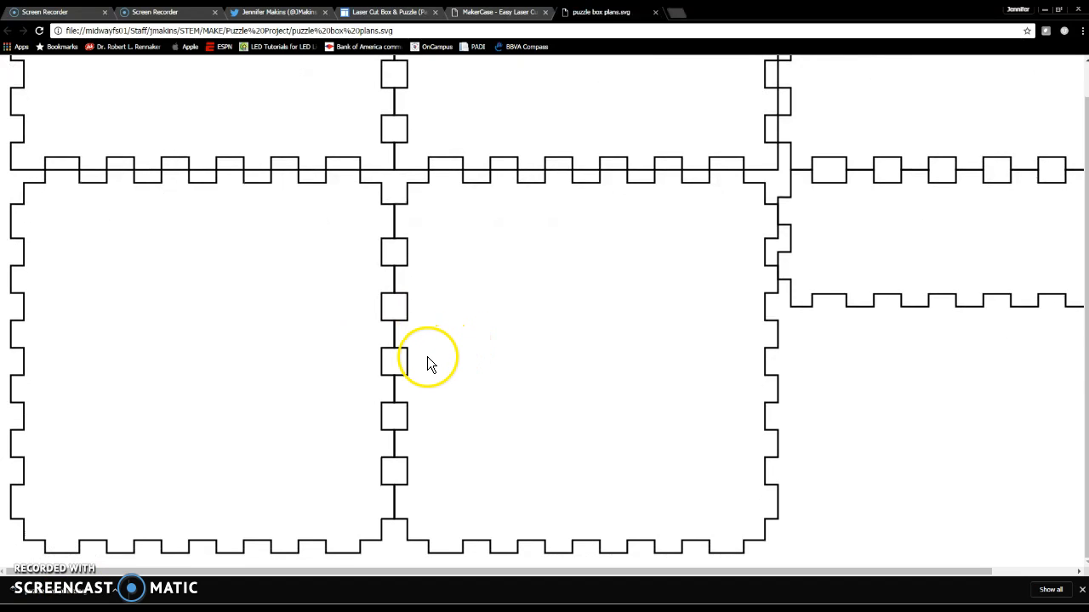
pyautogui.hotkey('ctrl', '-')
pyautogui.hotkey('ctrl', '-')
pyautogui.hotkey('ctrl', '-')
pyautogui.hotkey('ctrl', '-')
pyautogui.hotkey('ctrl', '-')
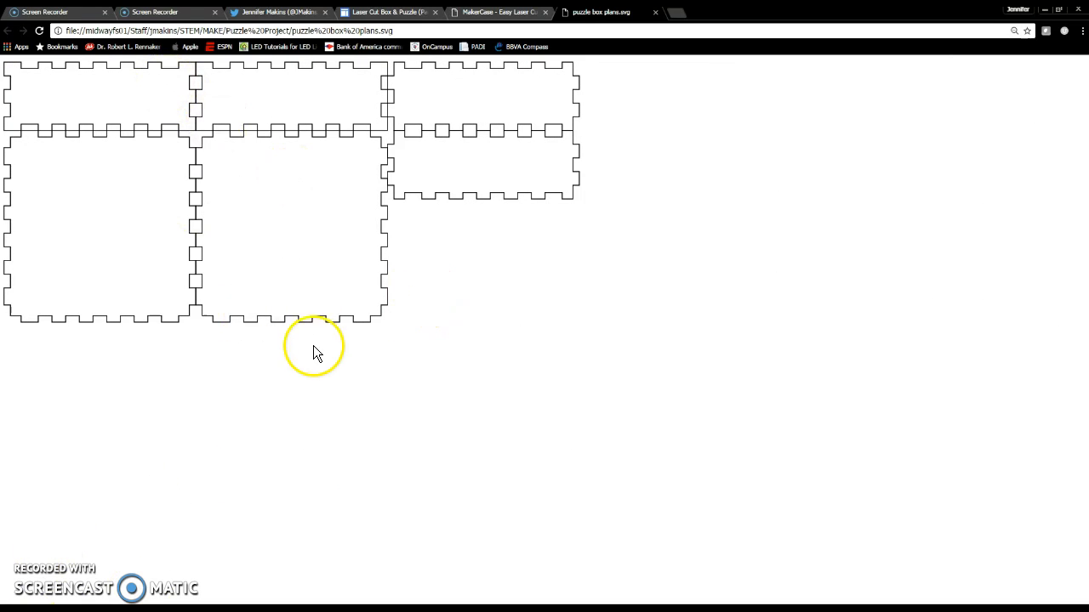
# Step: Close the plans preview and the MakerCase page, and minimize the browser to reach the desktop
pyautogui.click(655, 12)
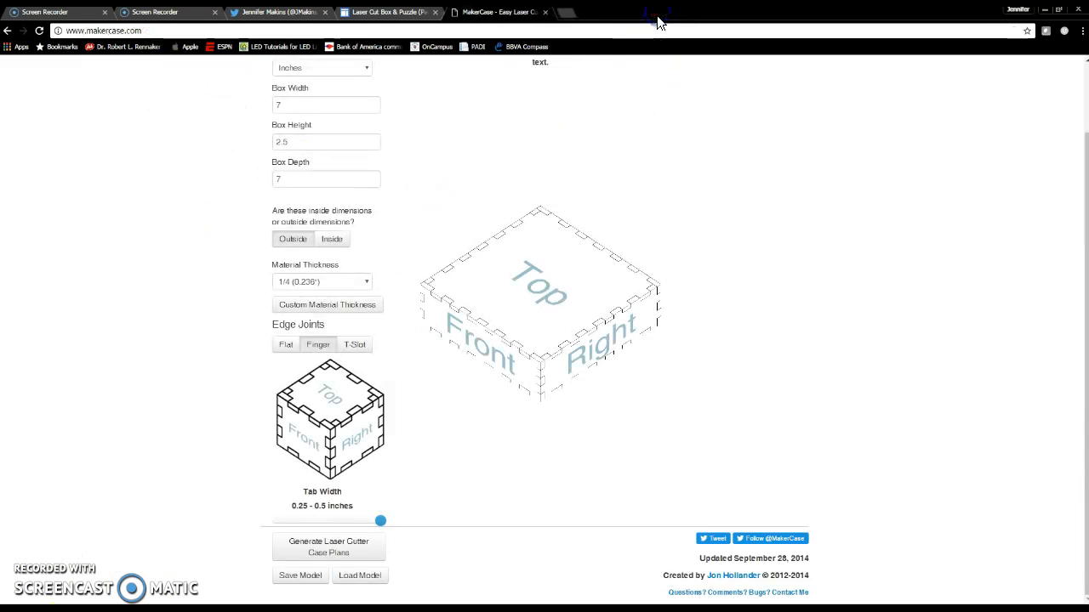
pyautogui.click(545, 11)
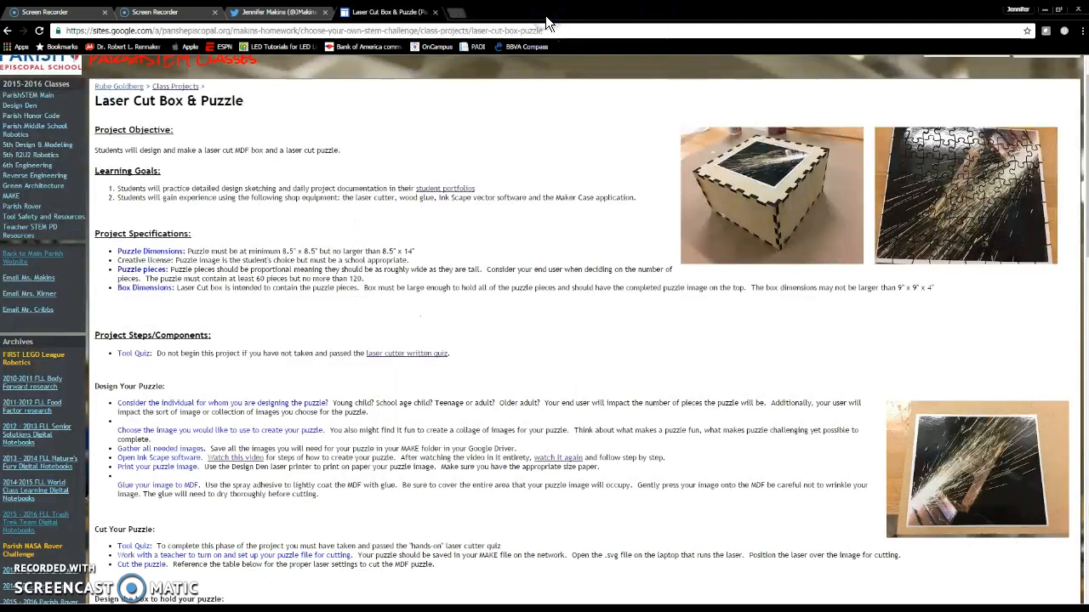
pyautogui.click(1045, 10)
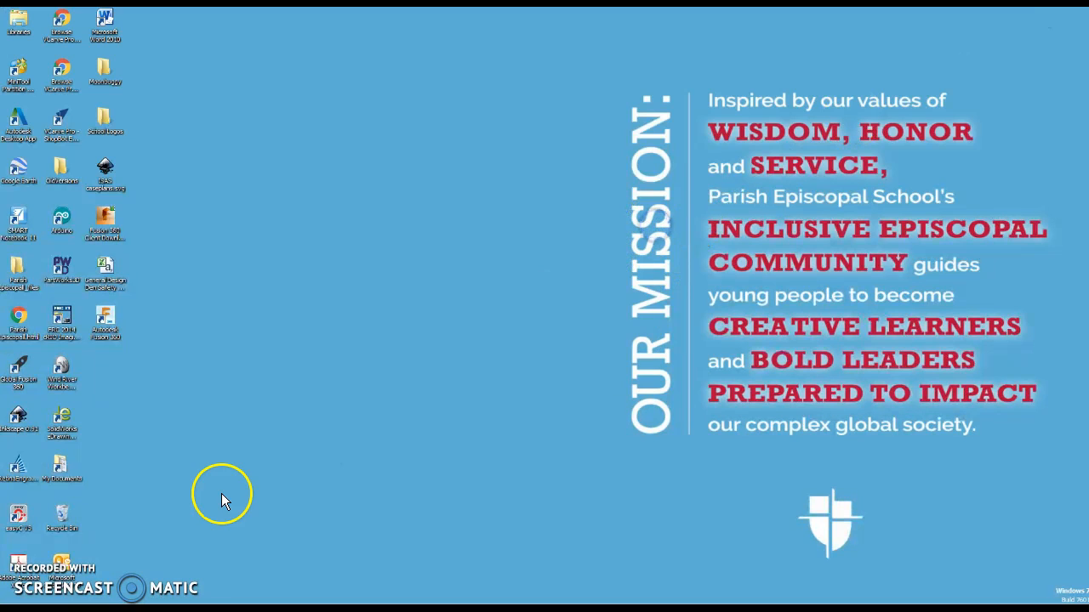
# Step: Open the Puzzle Project folder under My Documents > STEM > MAKE
pyautogui.doubleClick(61, 468)
pyautogui.doubleClick(298, 275)
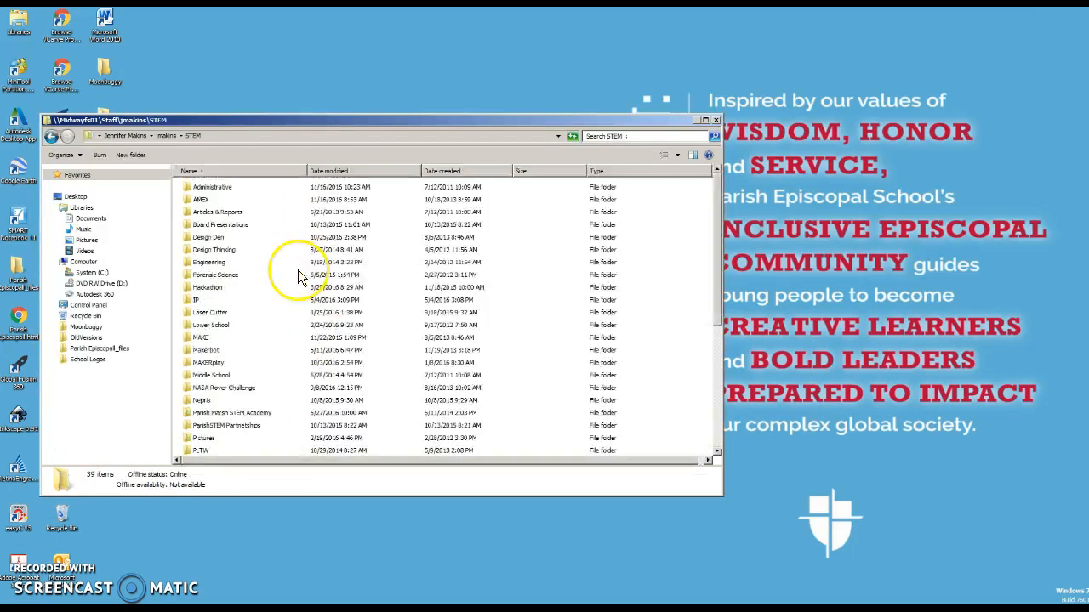
pyautogui.doubleClick(202, 336)
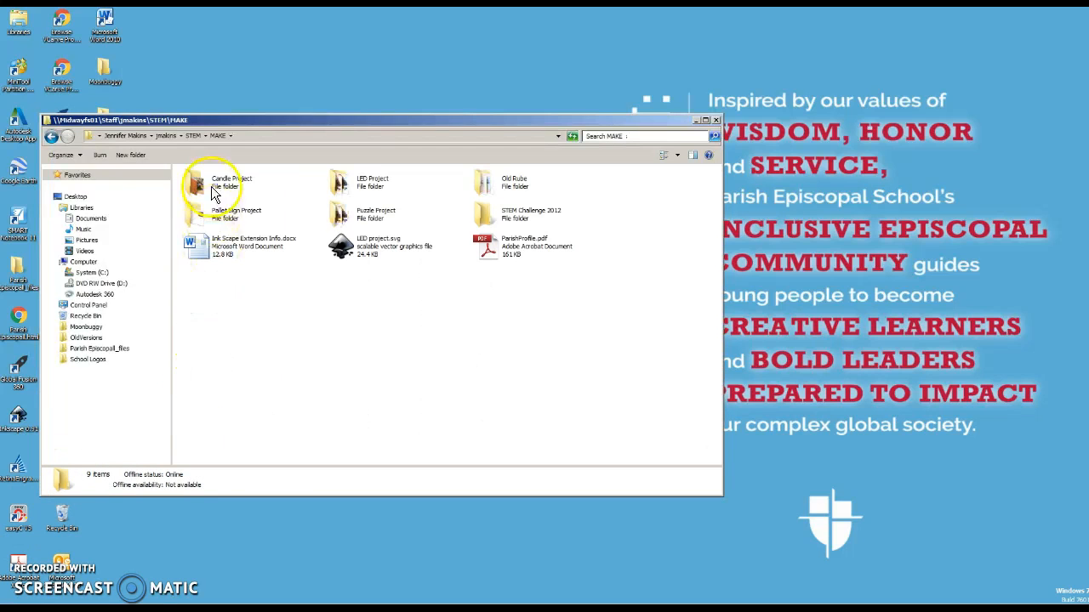
pyautogui.doubleClick(362, 213)
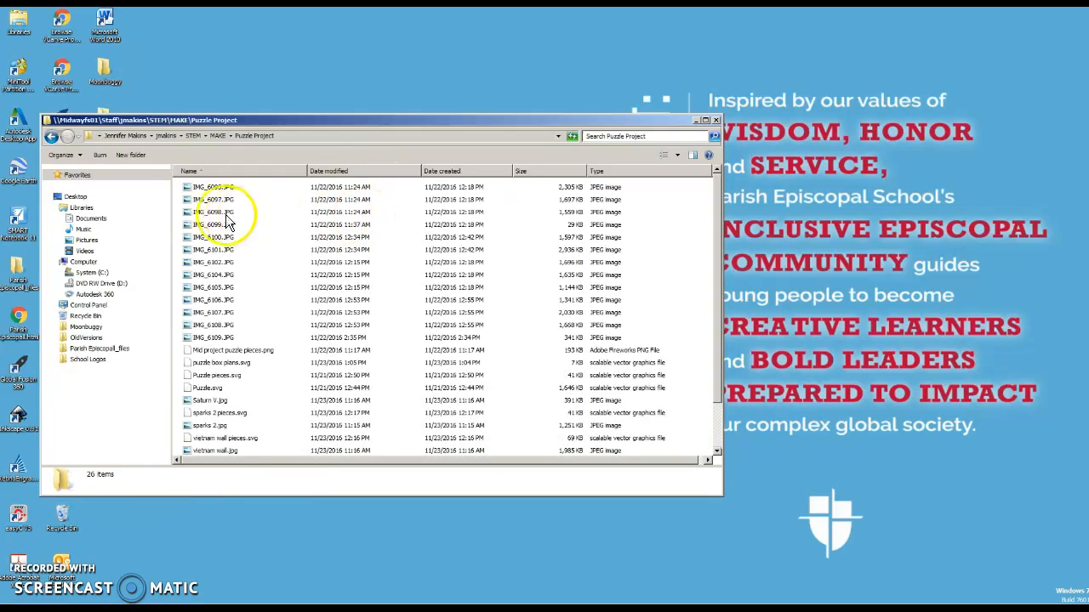
# Step: Open puzzle box plans.svg from the Puzzle Project folder in Inkscape and maximize its window
pyautogui.scroll(-2, 260, 386)
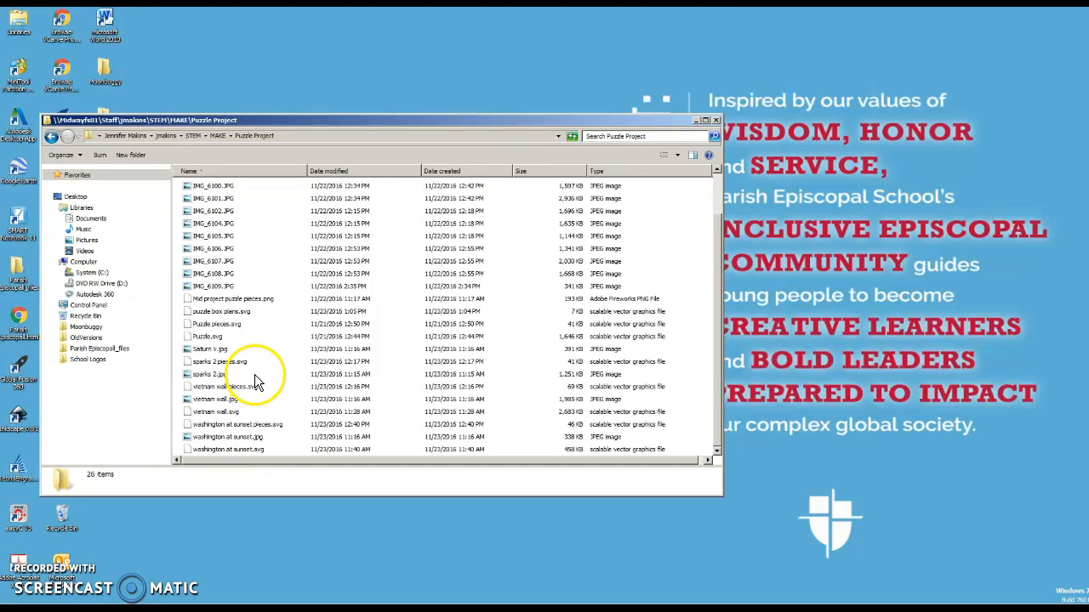
pyautogui.click(228, 313)
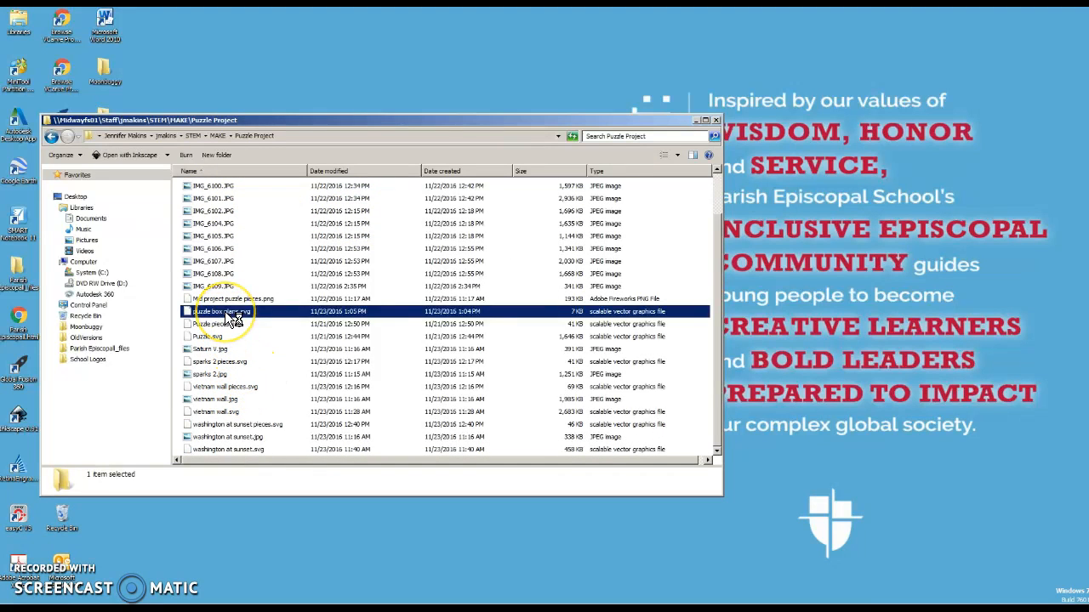
pyautogui.doubleClick(238, 314)
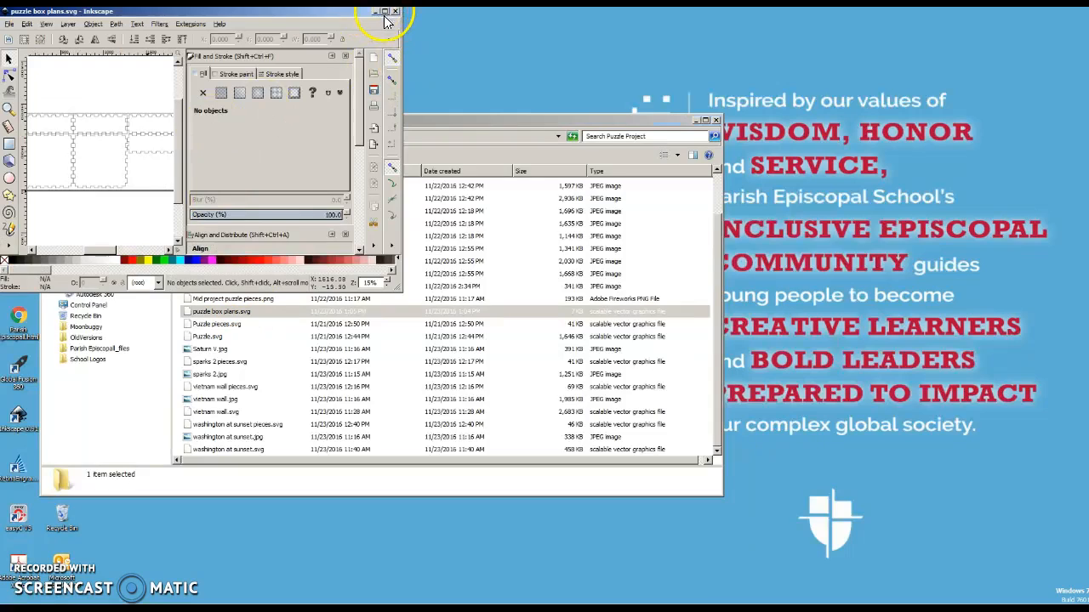
pyautogui.click(385, 11)
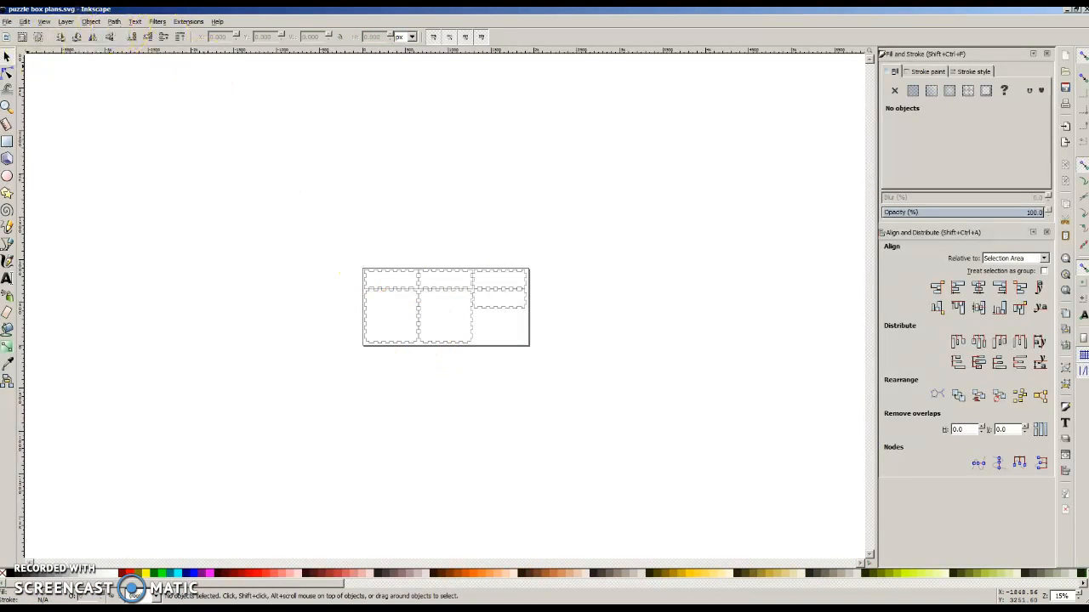
# Step: Select all six finger-jointed box panels of the layout together
pyautogui.click(7, 107)
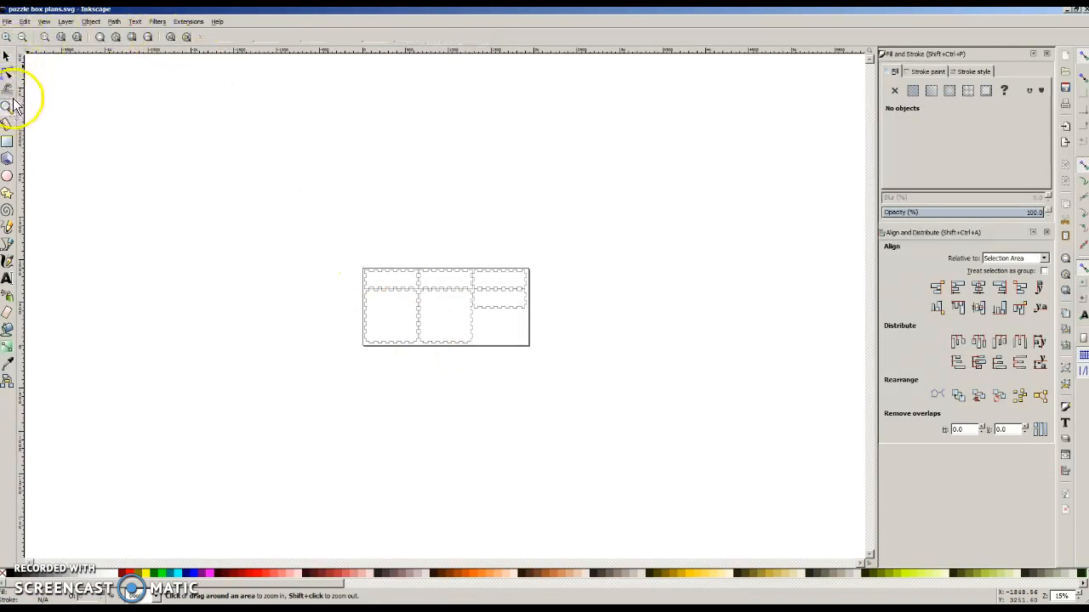
pyautogui.click(7, 37)
pyautogui.click(7, 37)
pyautogui.click(7, 37)
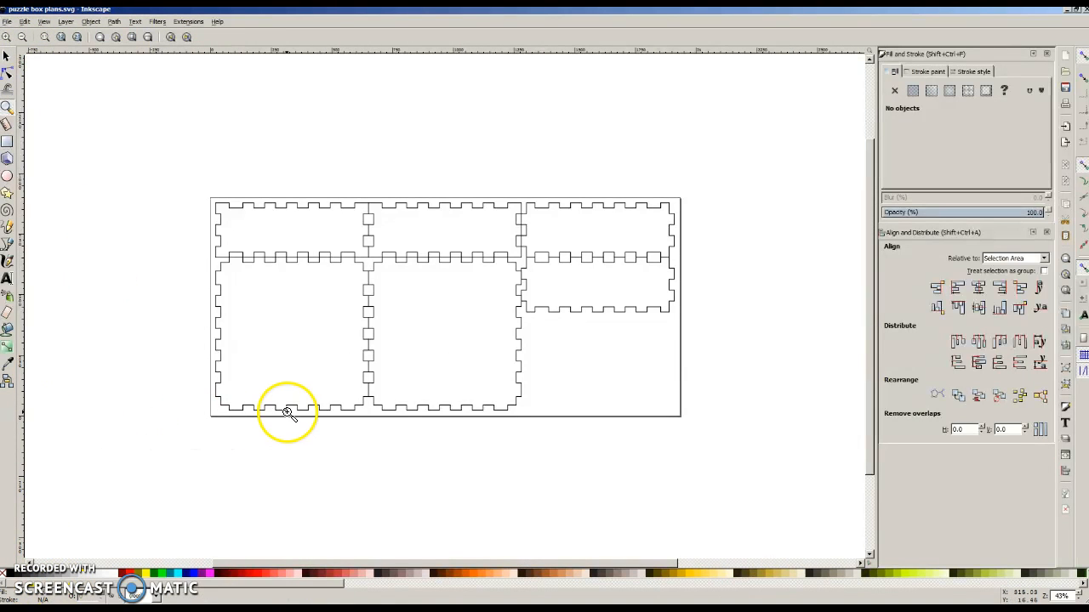
pyautogui.click(6, 56)
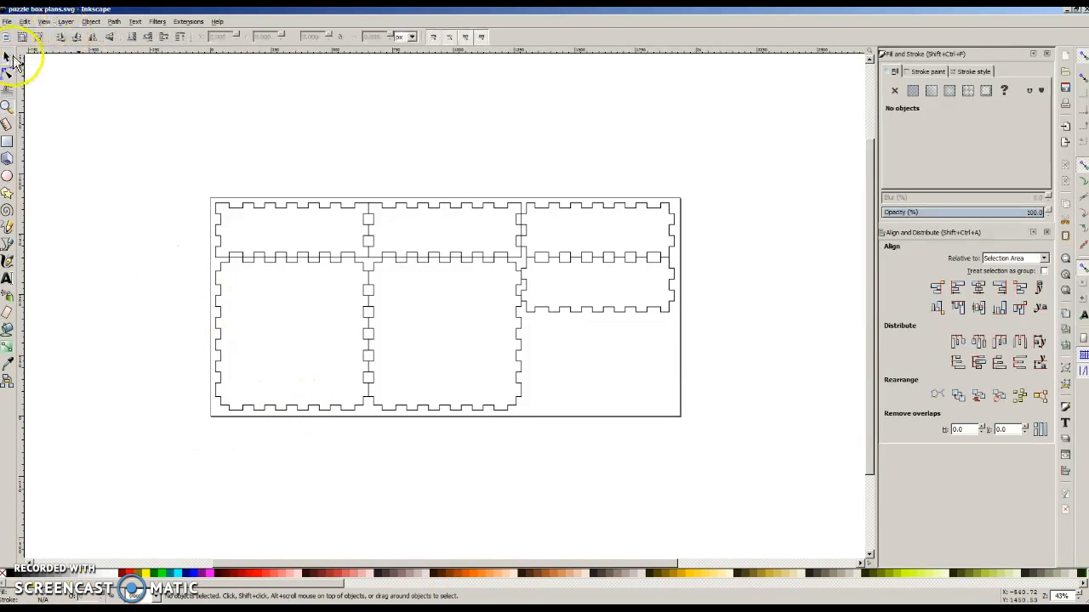
pyautogui.click(224, 252)
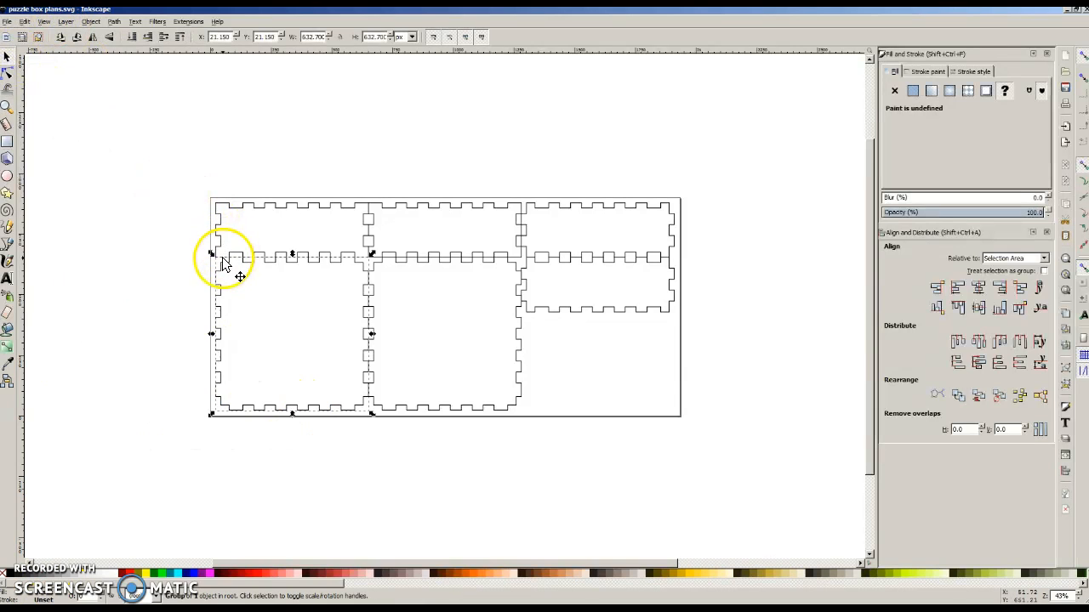
pyautogui.keyDown('shift'); pyautogui.click(283, 212); pyautogui.keyUp('shift')
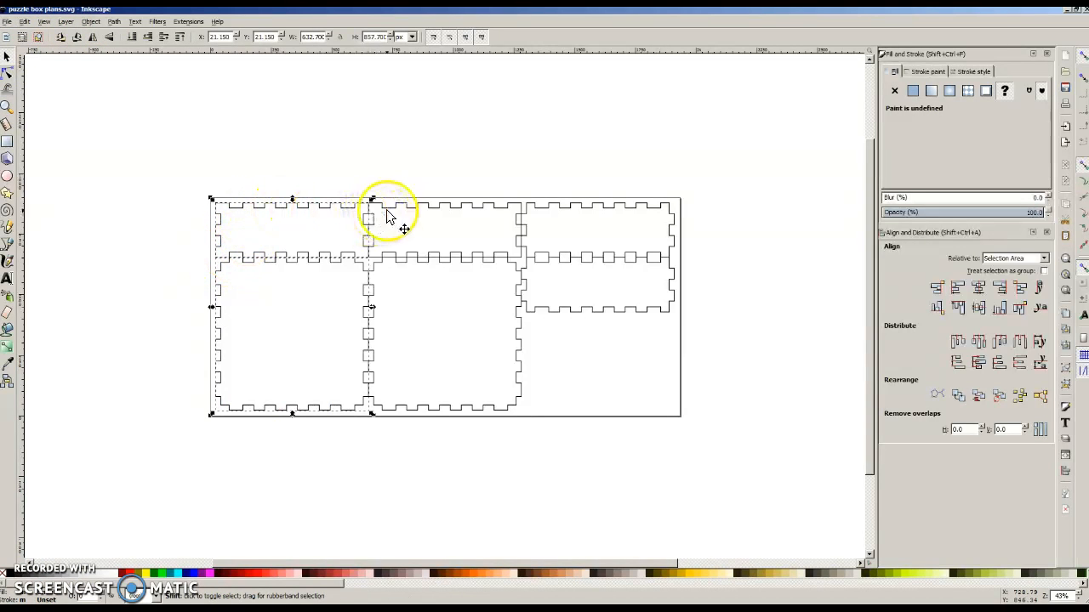
pyautogui.keyDown('shift'); pyautogui.click(419, 244); pyautogui.keyUp('shift')
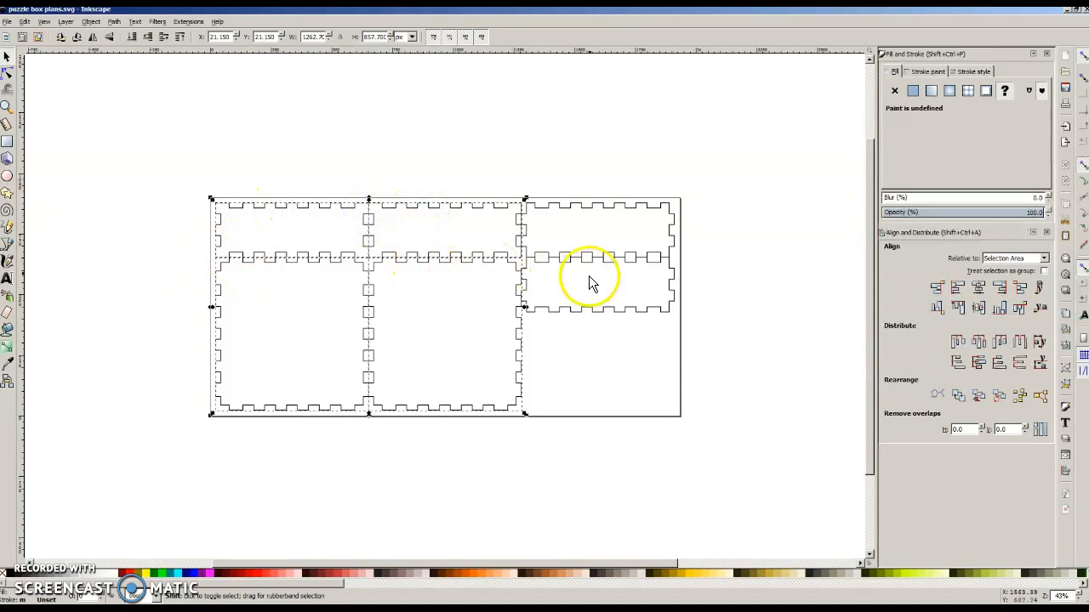
pyautogui.keyDown('shift'); pyautogui.click(622, 260); pyautogui.keyUp('shift')
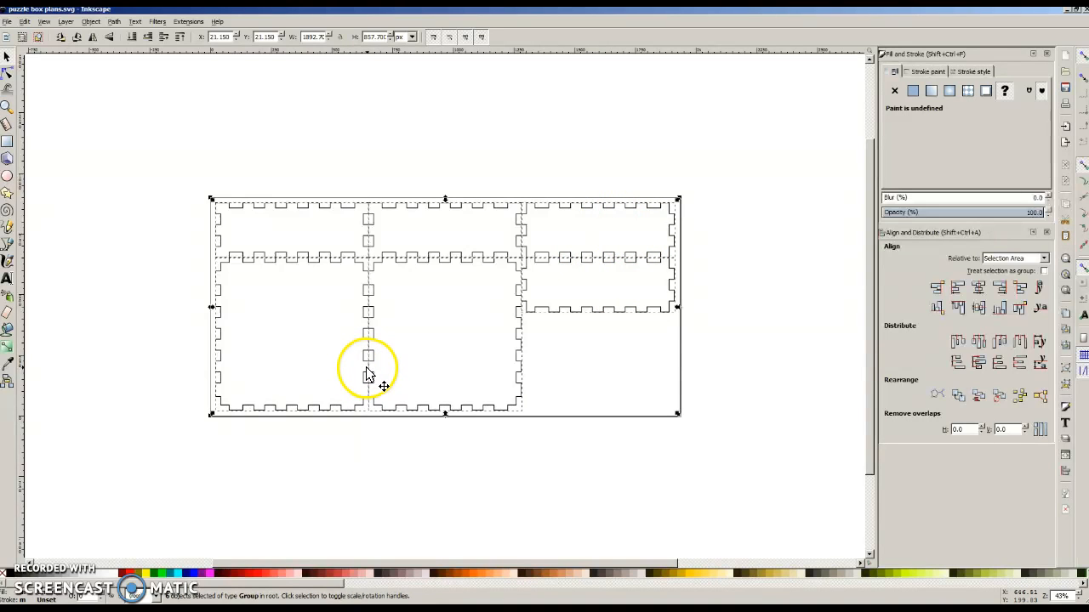
pyautogui.click(340, 266)
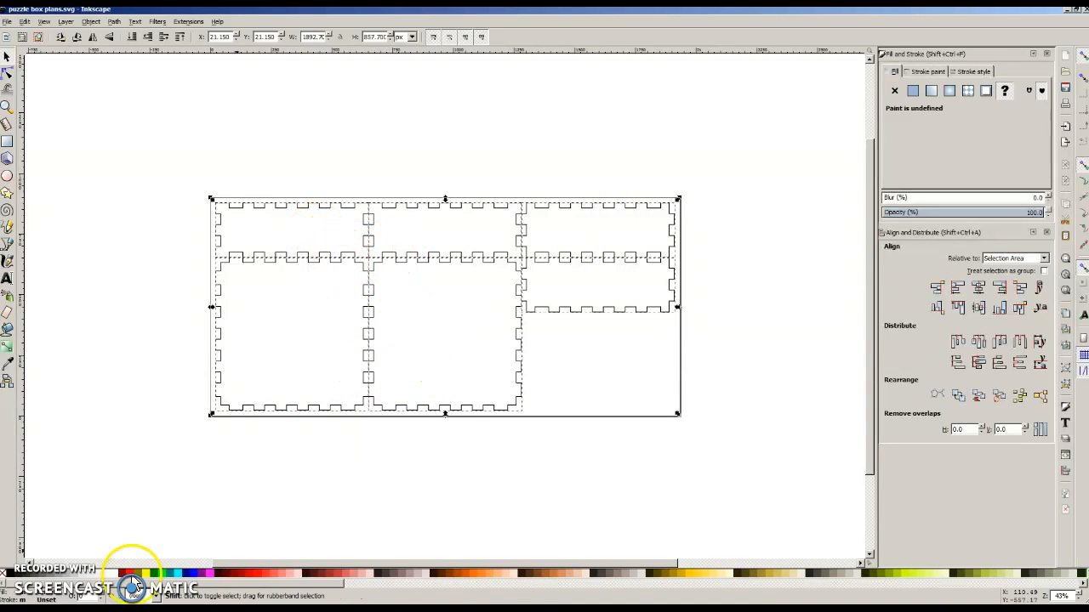
# Step: Compare blue and red as the stroke color of the six selected box panels, and leave the stroke blue
pyautogui.keyDown('shift'); pyautogui.click(197, 575); pyautogui.keyUp('shift')
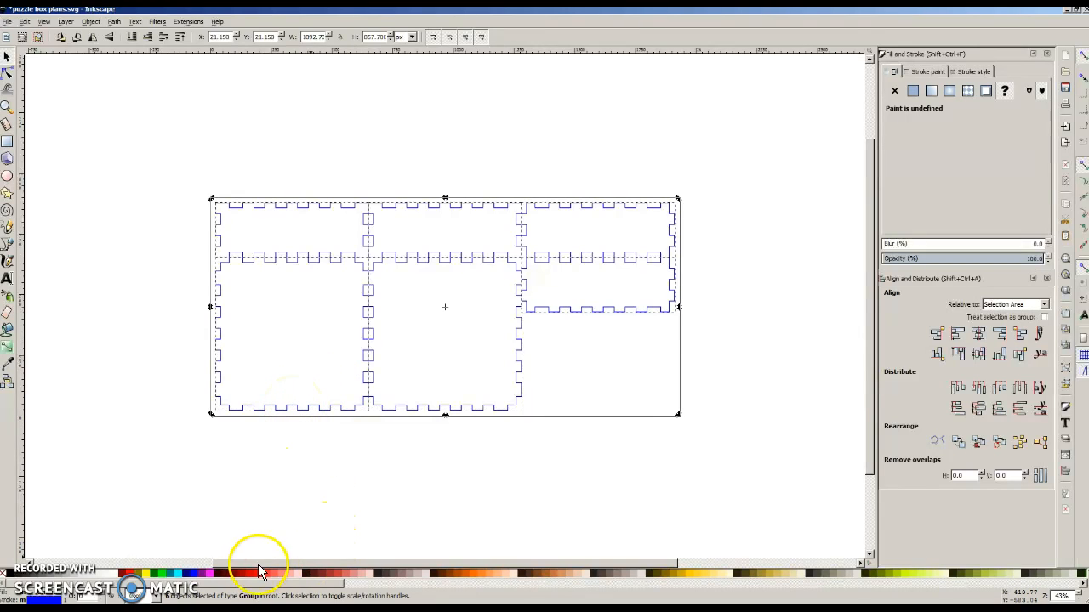
pyautogui.keyDown('shift'); pyautogui.click(130, 572); pyautogui.keyUp('shift')
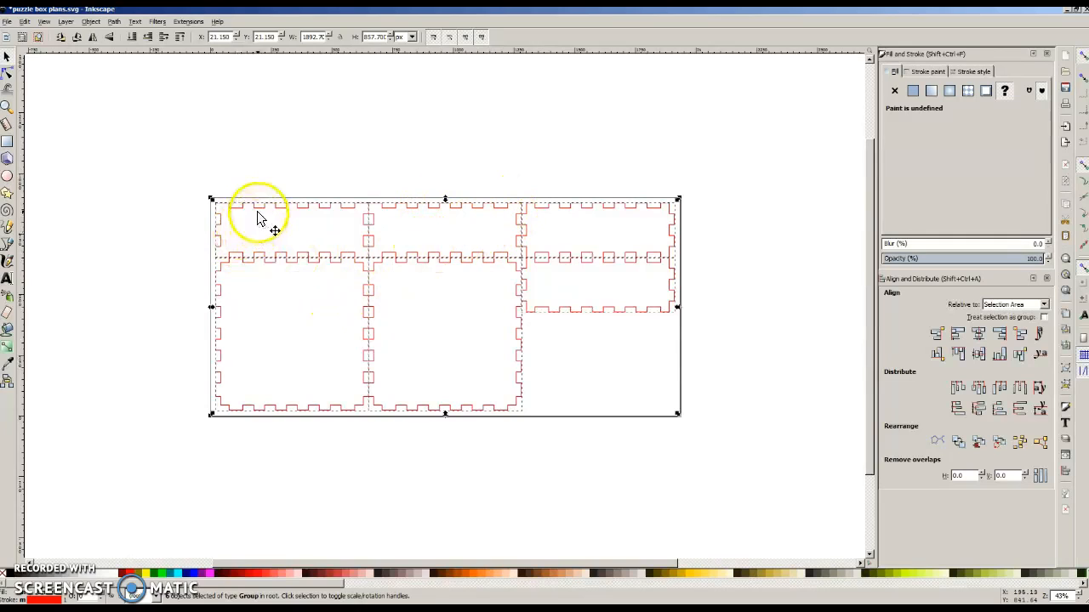
pyautogui.keyDown('shift'); pyautogui.click(197, 573); pyautogui.keyUp('shift')
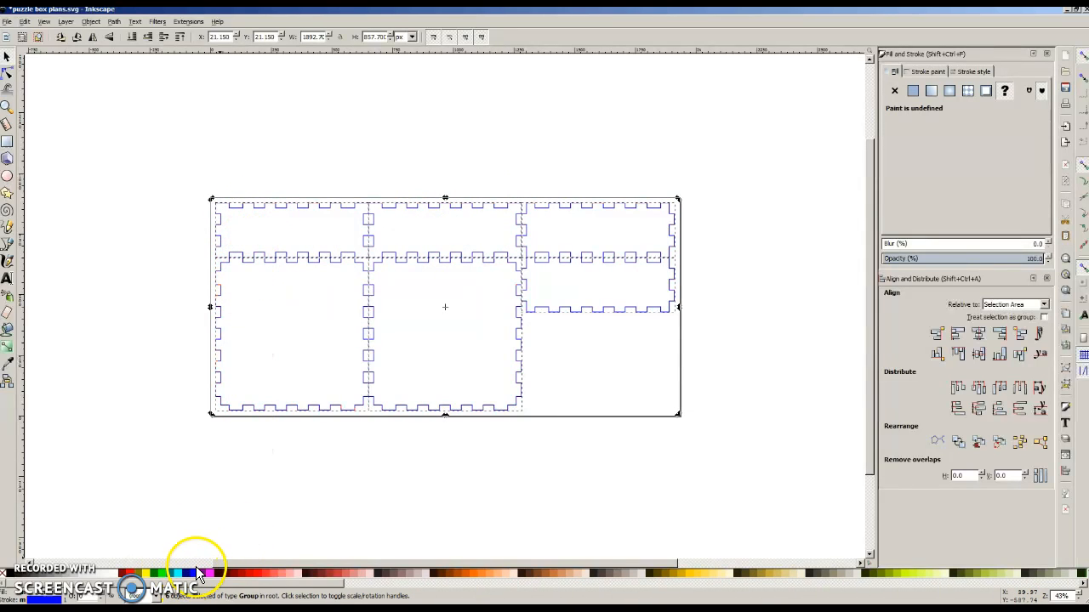